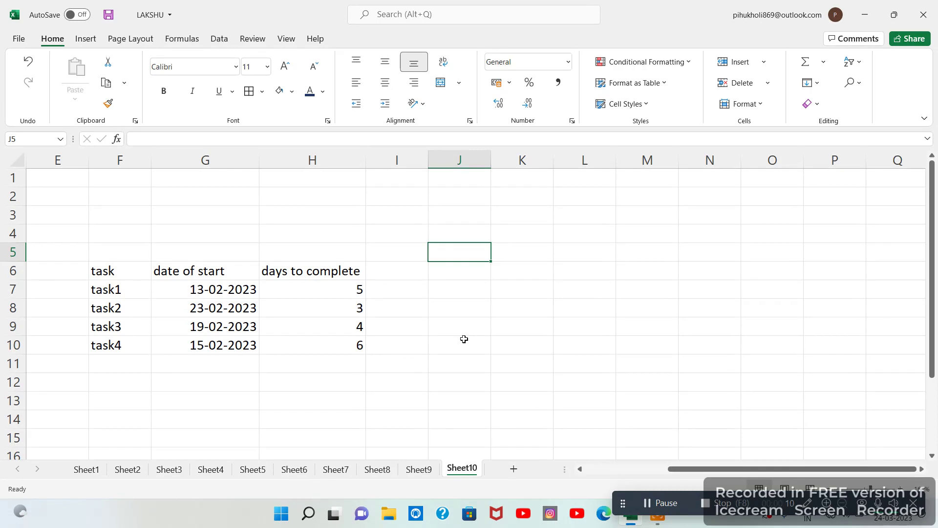
# Step: Insert an empty 2-D Stacked Bar chart on Sheet10
pyautogui.click(86, 39)
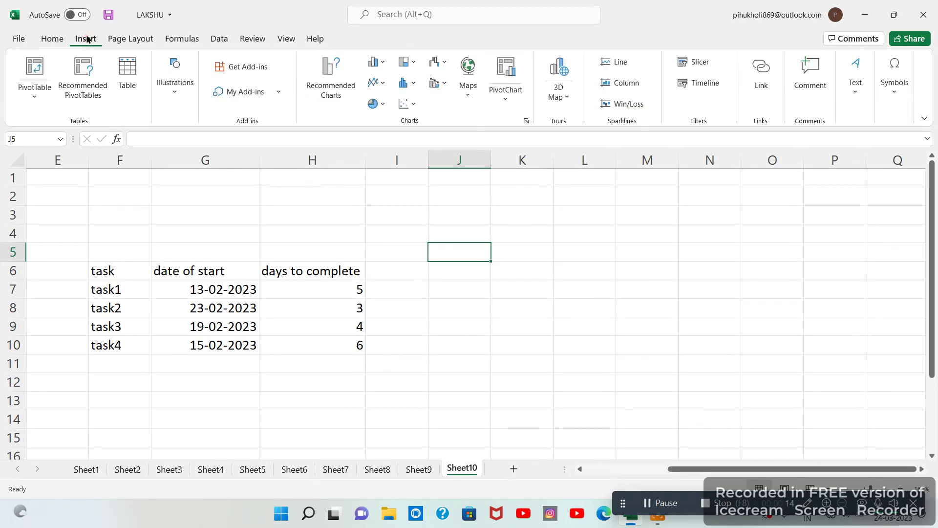
pyautogui.click(381, 61)
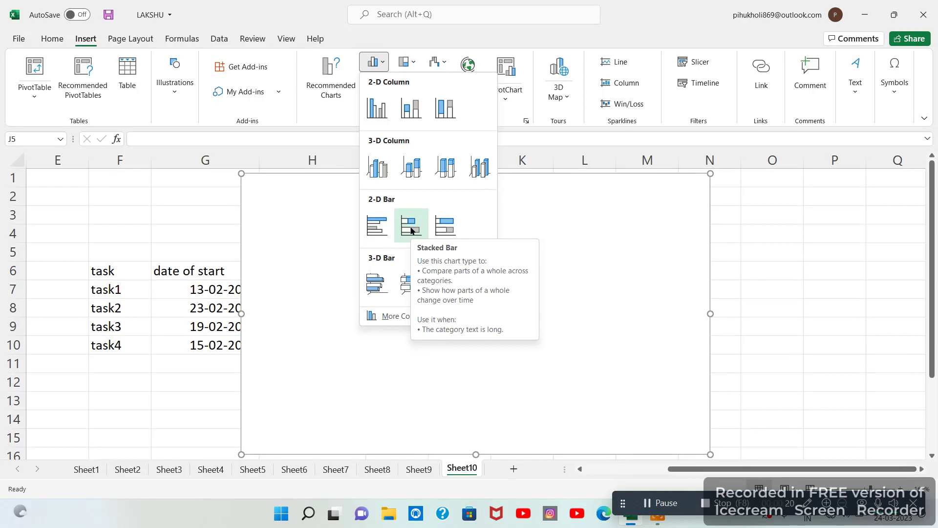
pyautogui.click(411, 230)
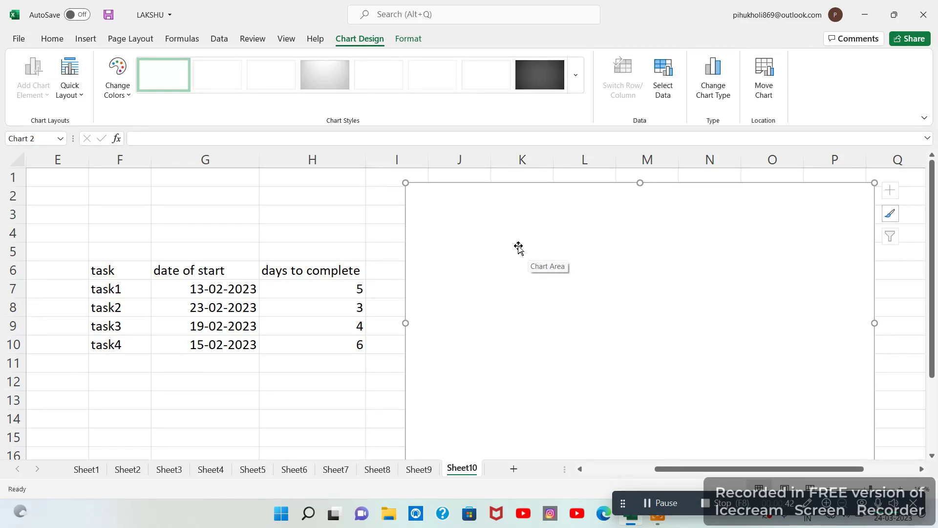
# Step: Add a data series to the empty chart using the start dates in G7:G10 as its values
pyautogui.rightClick(563, 240)
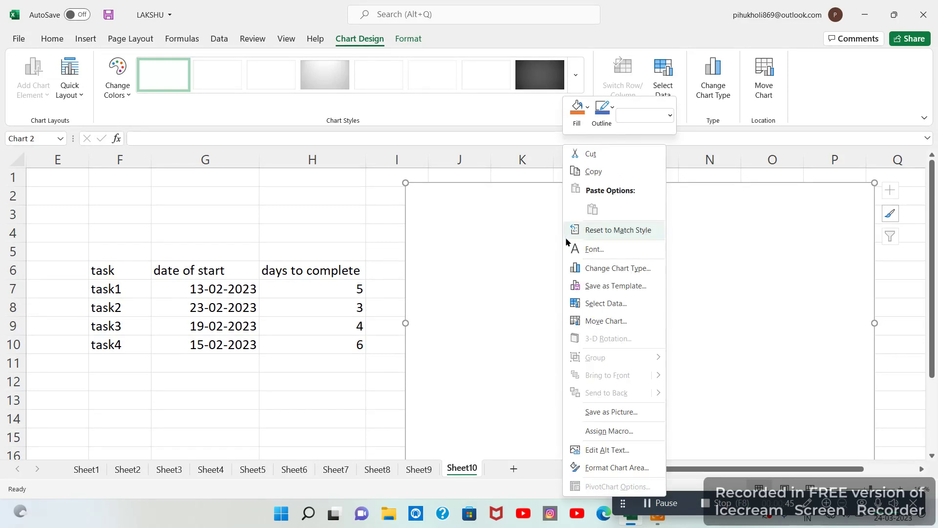
pyautogui.click(589, 303)
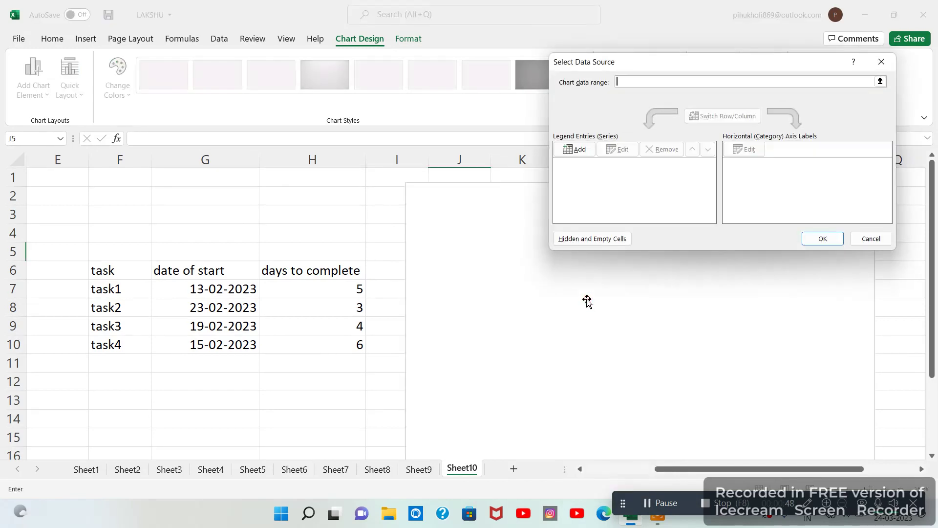
pyautogui.click(579, 150)
pyautogui.moveTo(657, 169); pyautogui.dragTo(635, 169)
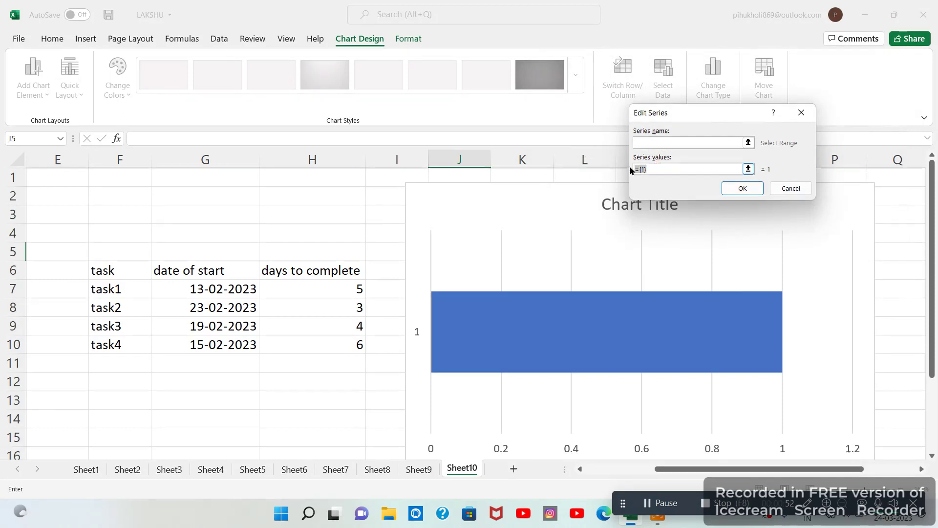
pyautogui.press('BackSpace')
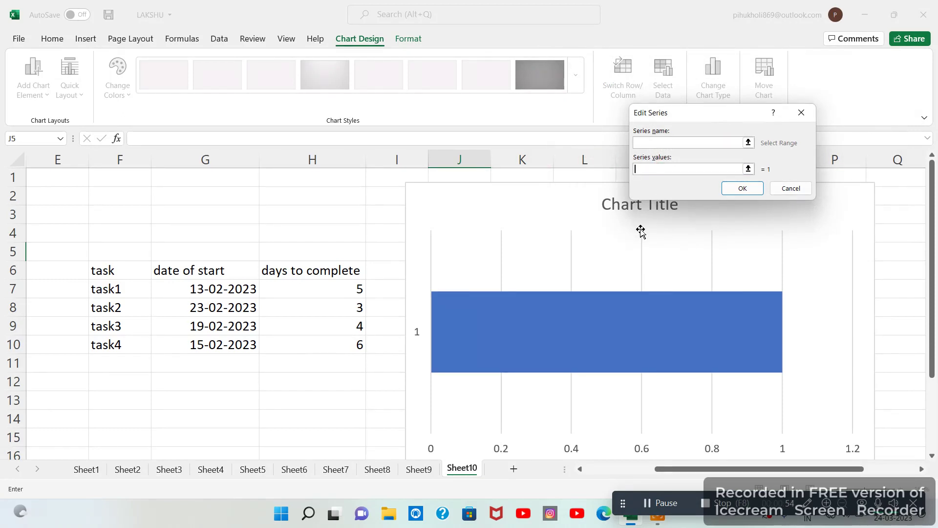
pyautogui.click(232, 294)
pyautogui.moveTo(232, 293); pyautogui.dragTo(224, 345)
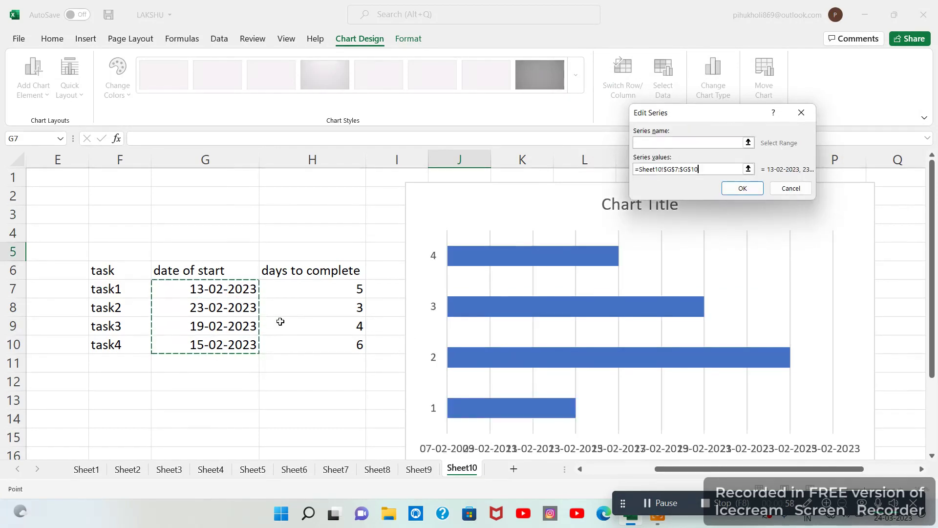
pyautogui.click(743, 189)
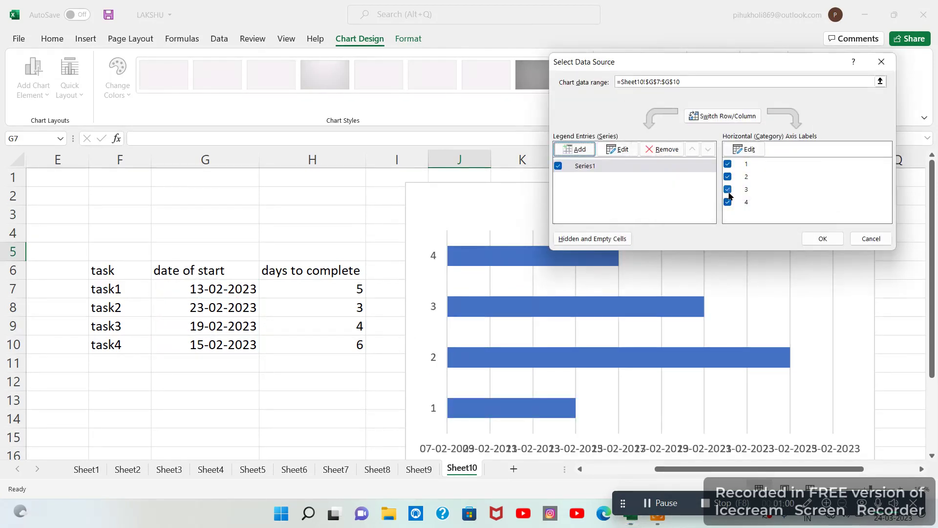
# Step: Add a second chart series using the days to complete in H7:H10, and accept the data source
pyautogui.click(581, 150)
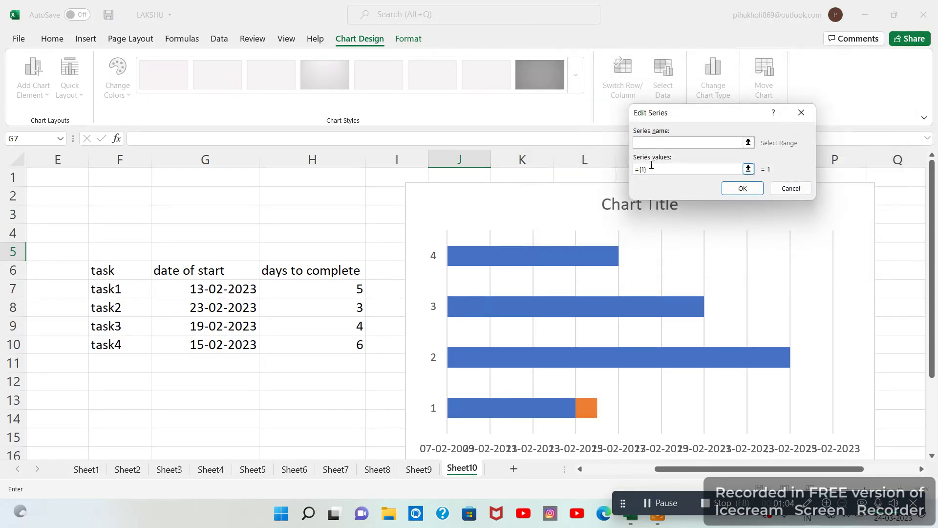
pyautogui.moveTo(658, 166); pyautogui.dragTo(617, 167)
pyautogui.press('BackSpace')
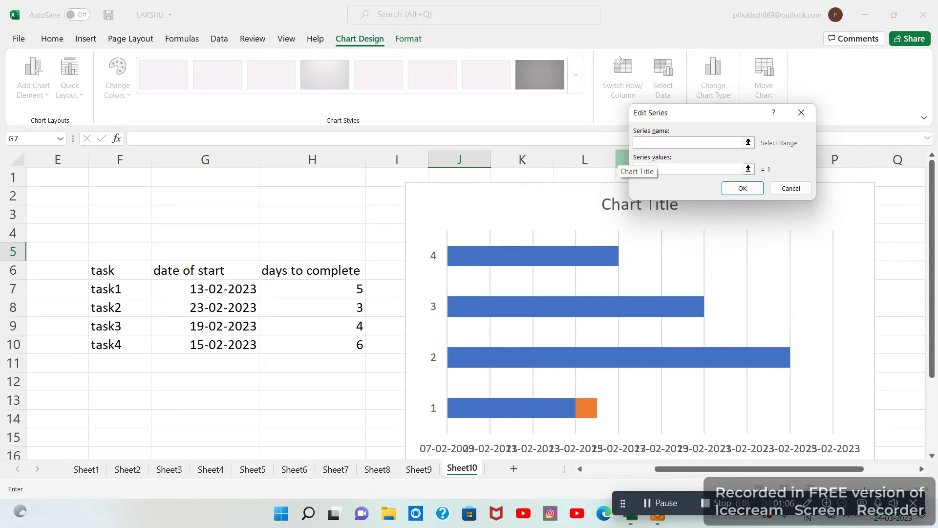
pyautogui.moveTo(339, 286); pyautogui.dragTo(324, 338)
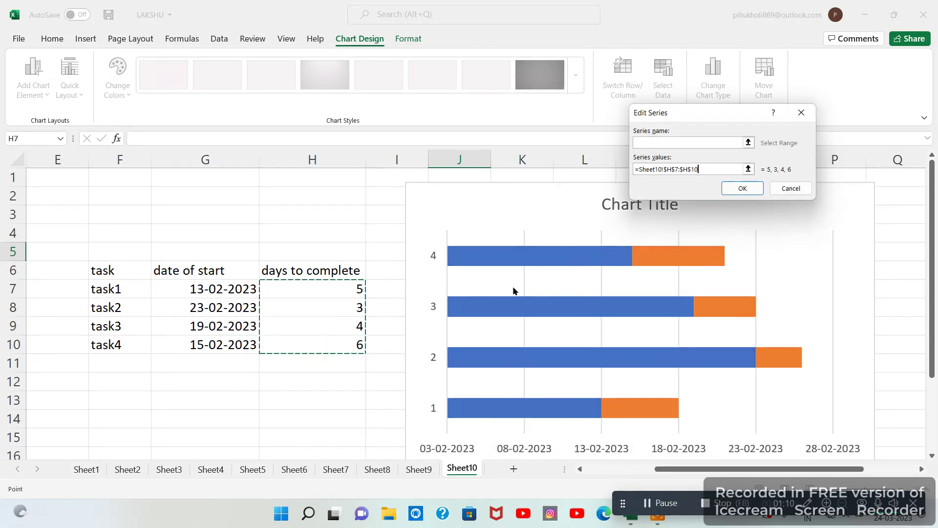
pyautogui.click(743, 189)
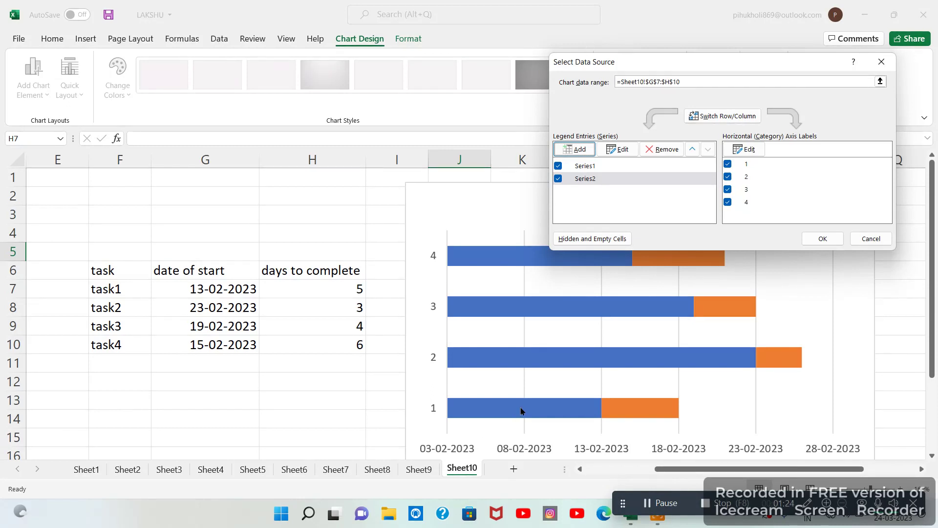
pyautogui.click(823, 239)
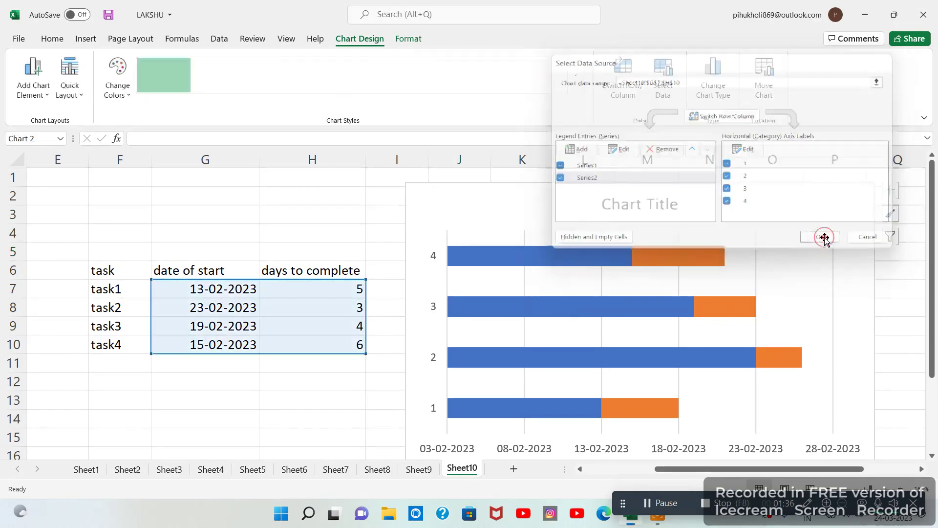
pyautogui.click(547, 252)
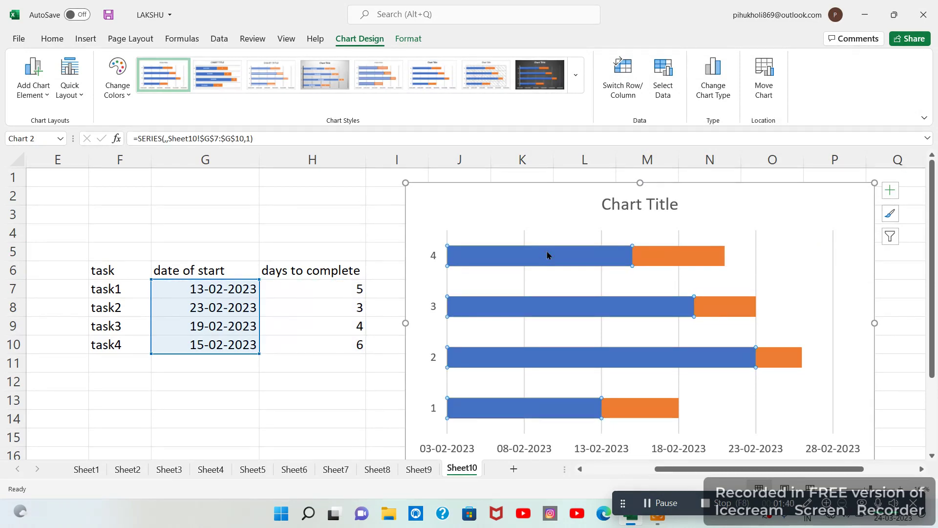
pyautogui.rightClick(547, 254)
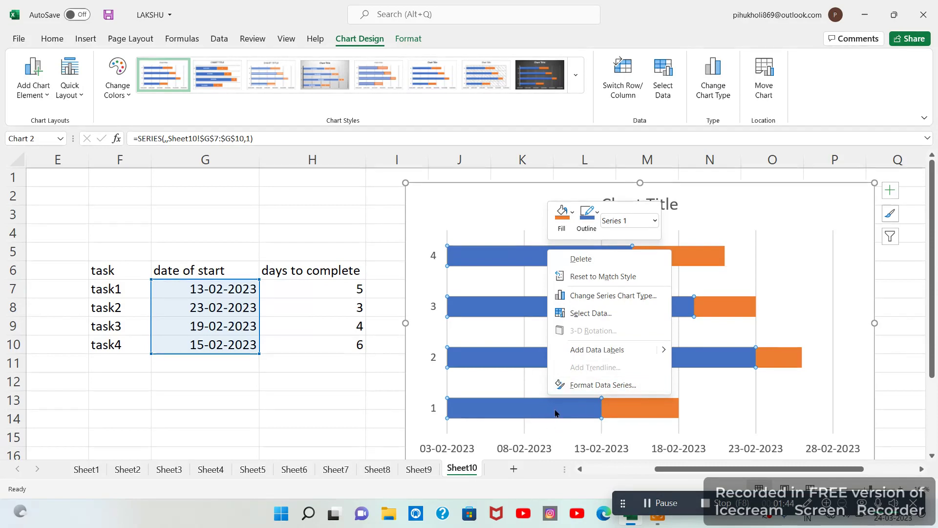
pyautogui.click(602, 385)
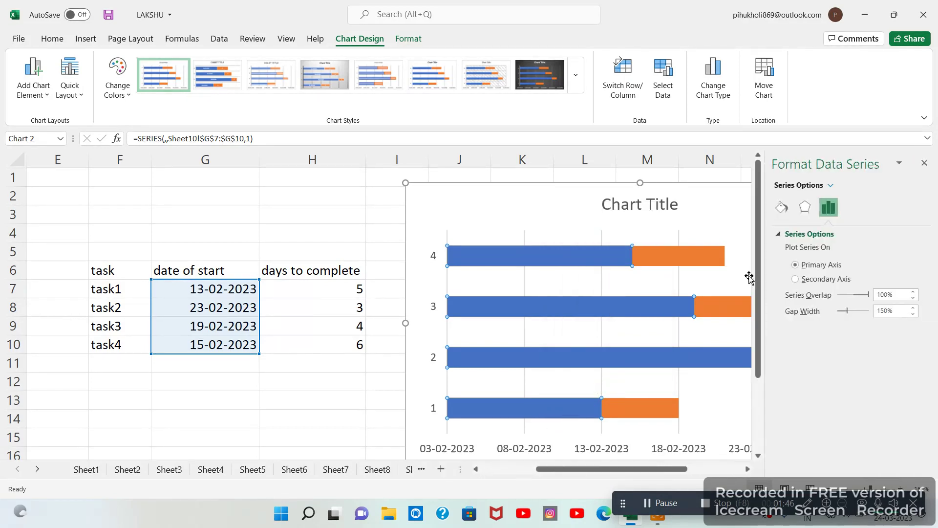
pyautogui.click(924, 163)
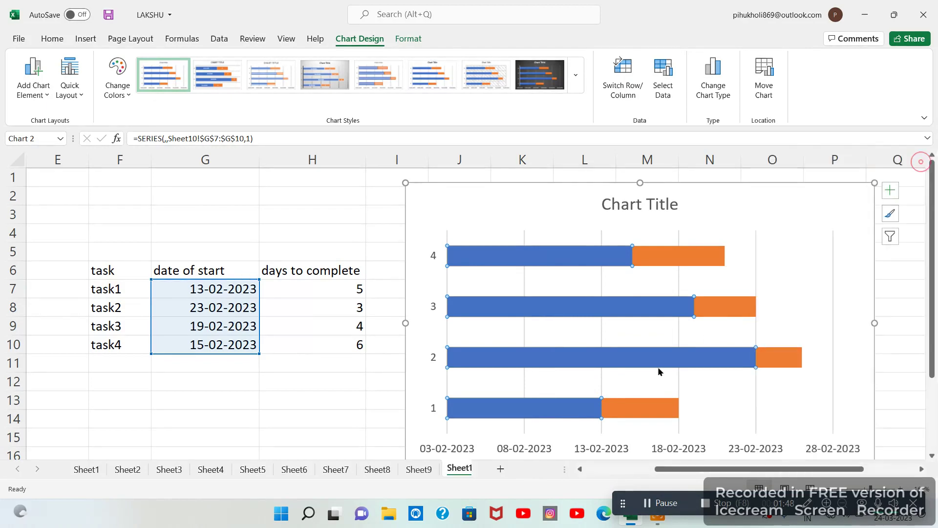
pyautogui.click(557, 409)
pyautogui.rightClick(558, 411)
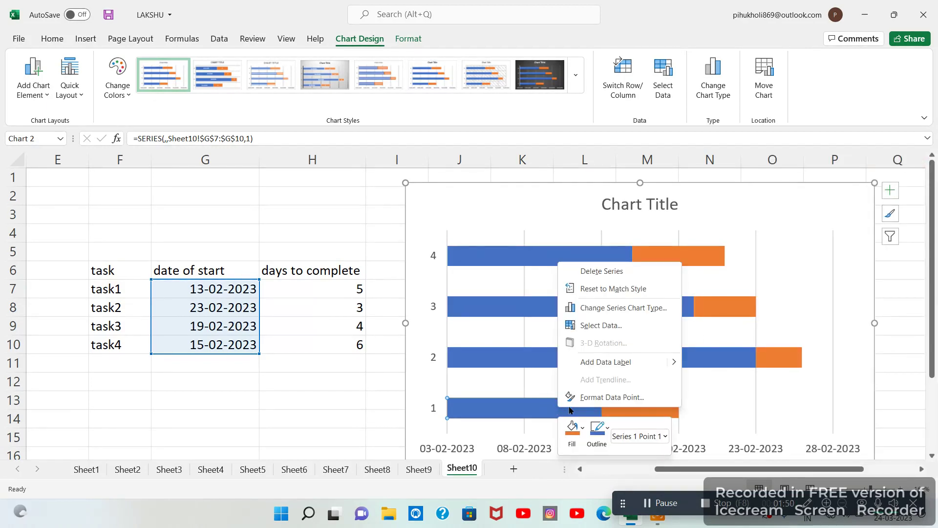
pyautogui.click(535, 446)
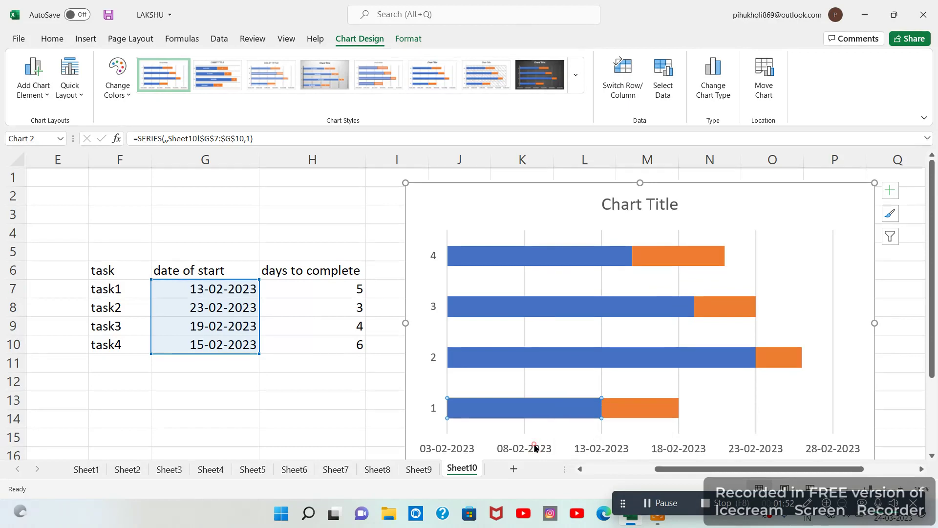
pyautogui.click(535, 446)
pyautogui.rightClick(535, 446)
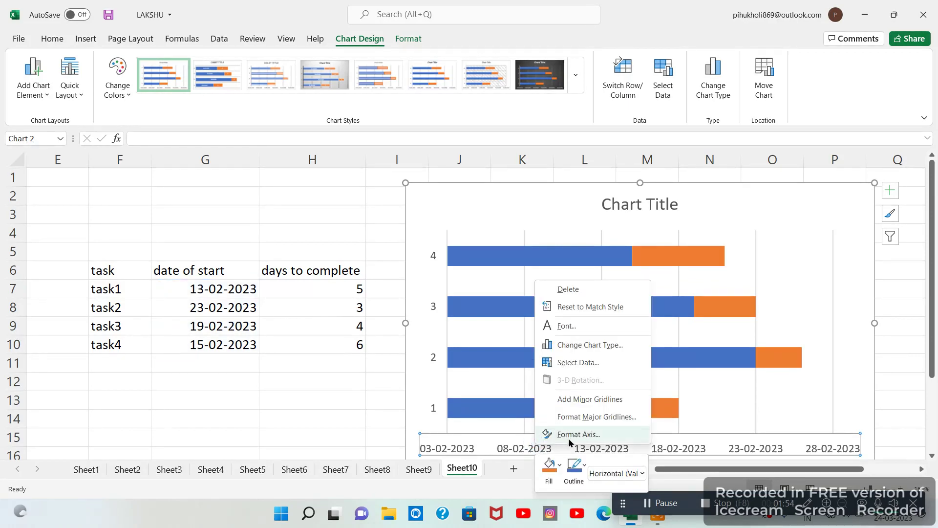
pyautogui.click(482, 407)
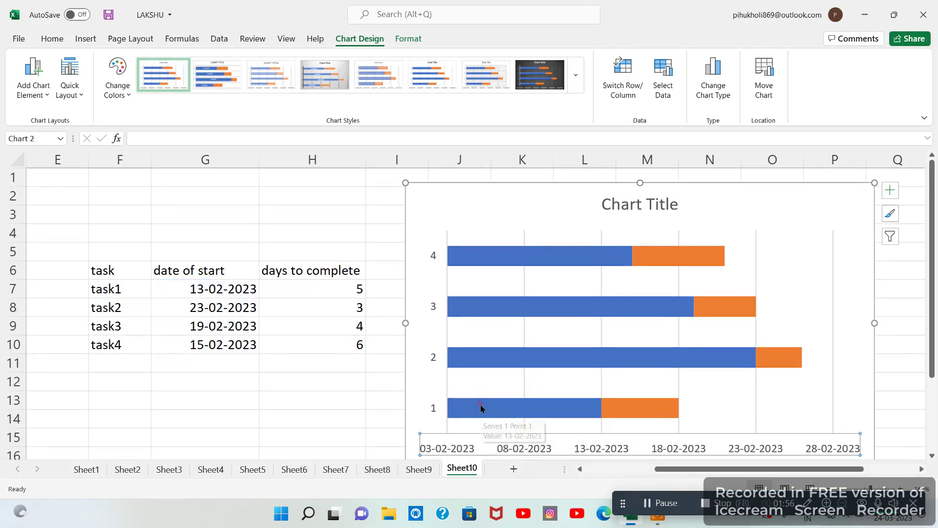
# Step: Set the blue start-date series to No fill so only the duration bars are coloured
pyautogui.click(482, 408)
pyautogui.rightClick(481, 410)
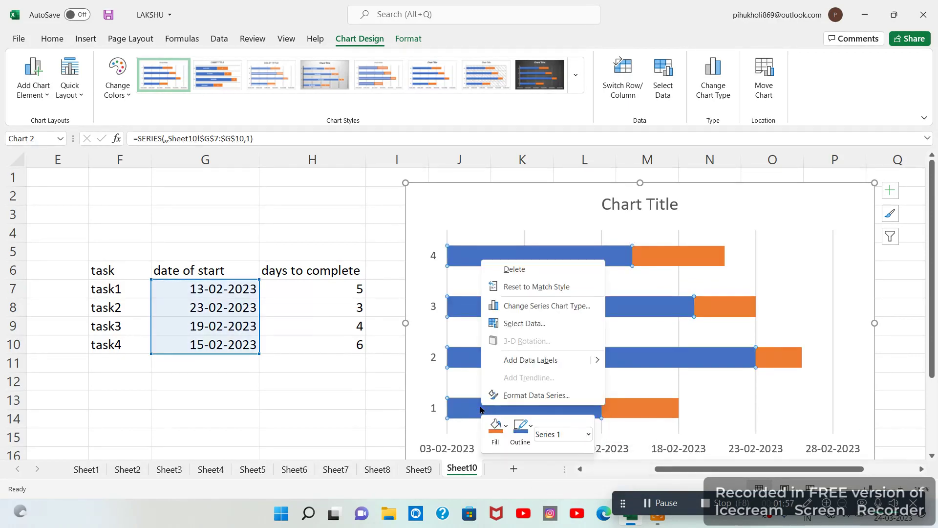
pyautogui.click(549, 397)
pyautogui.click(781, 209)
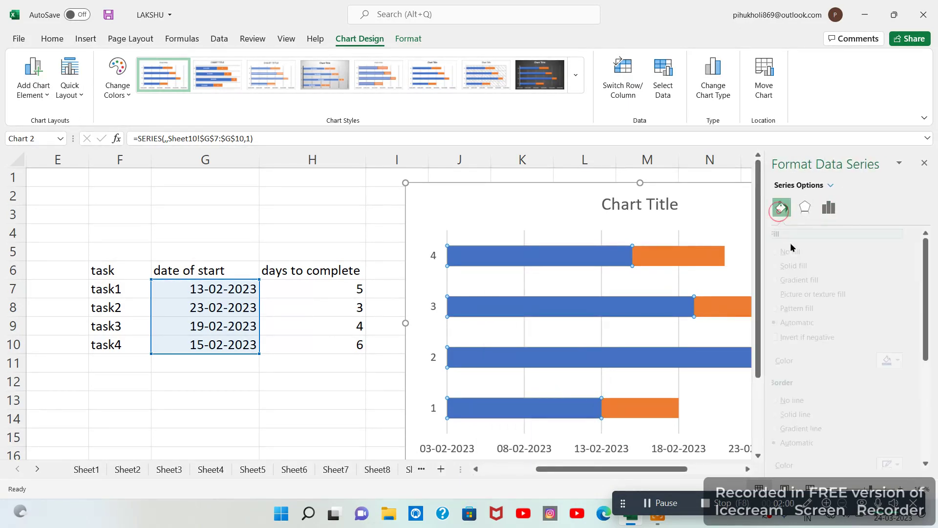
pyautogui.click(789, 251)
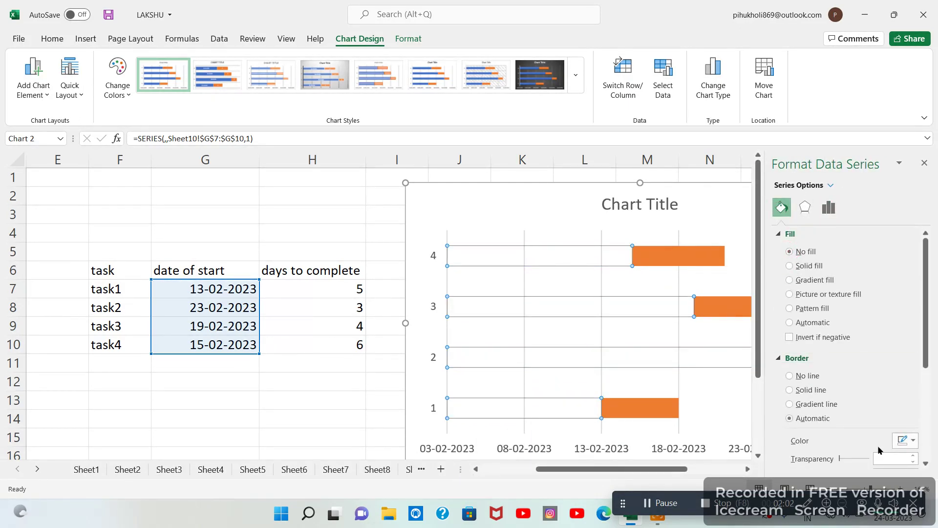
pyautogui.click(924, 163)
pyautogui.scroll(-20, 675, 251)
pyautogui.scroll(20, 674, 251)
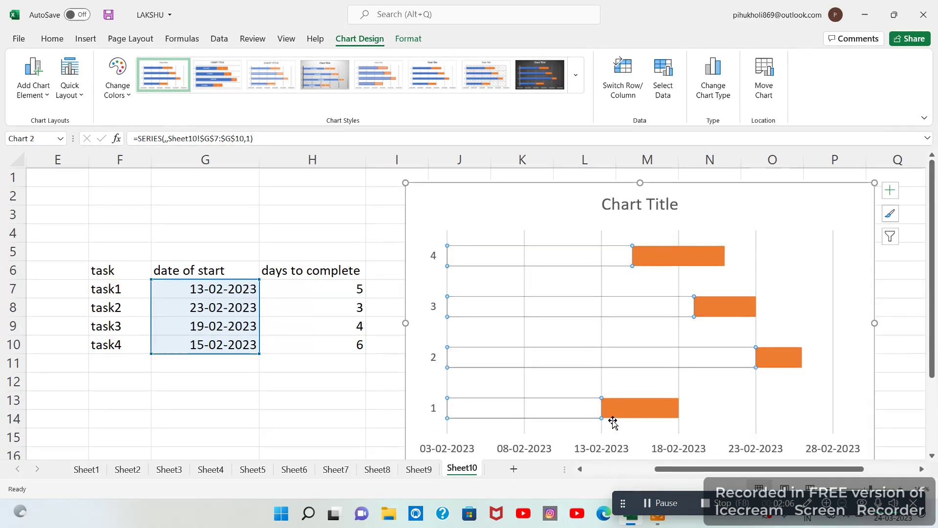
pyautogui.click(626, 411)
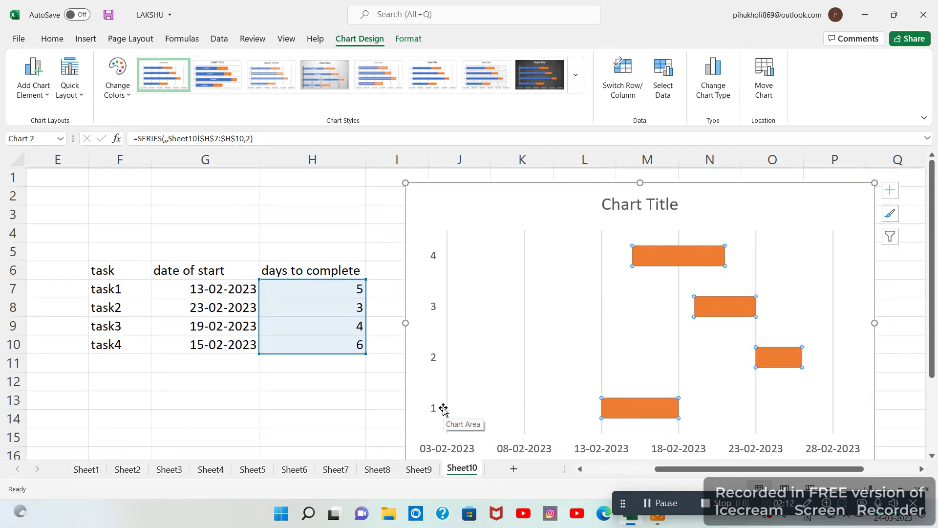
# Step: Enter =G7 in cell G12 and apply the General number format to get the date's serial number
pyautogui.click(205, 383)
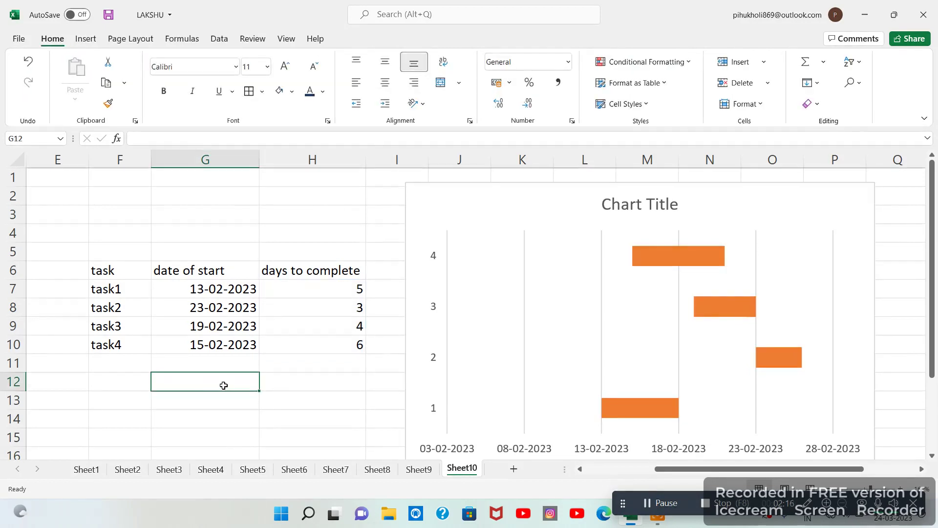
pyautogui.write('=')
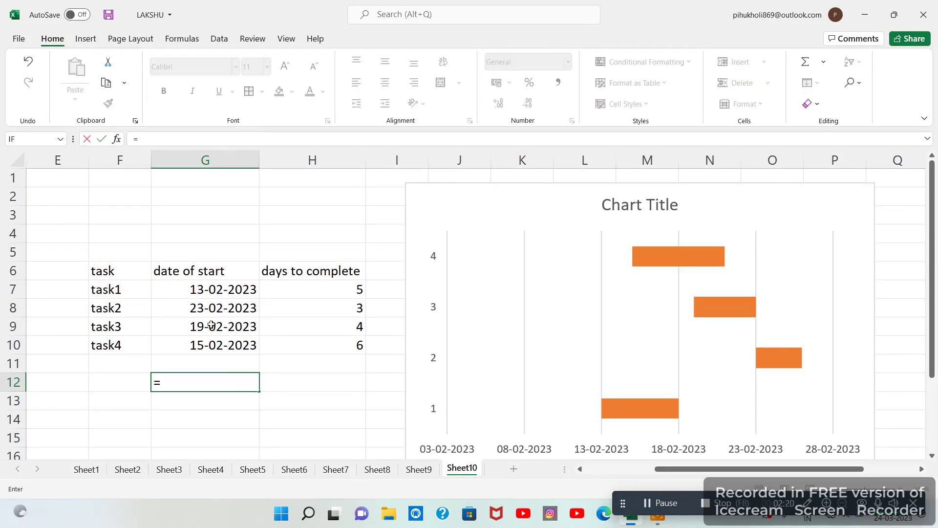
pyautogui.click(219, 289)
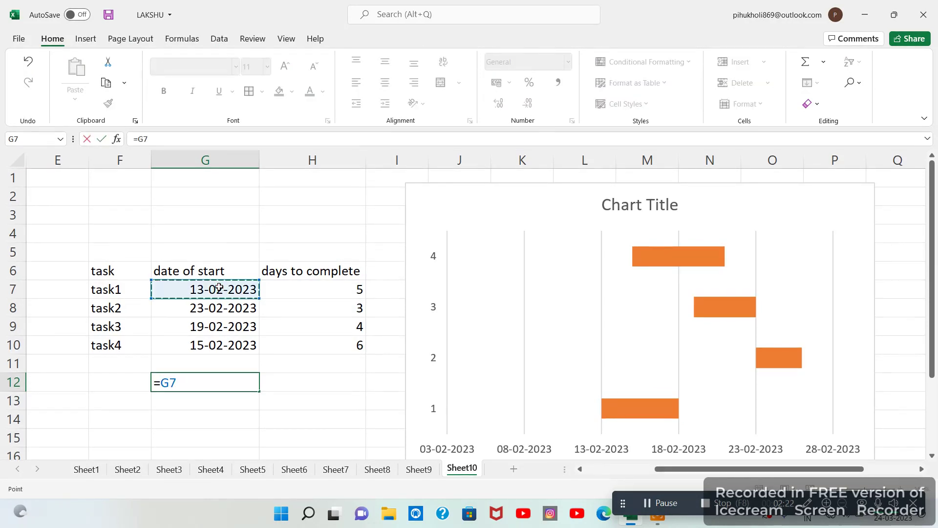
pyautogui.press('Return')
pyautogui.click(212, 386)
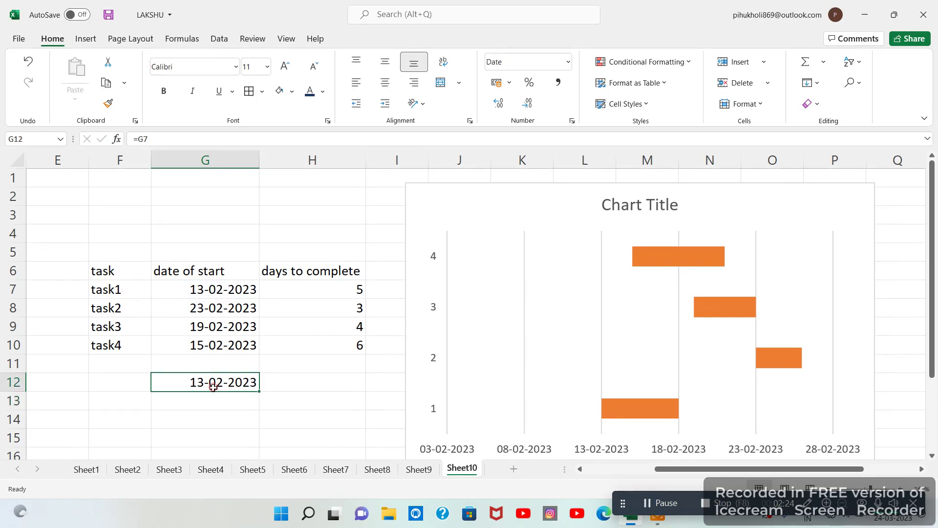
pyautogui.click(567, 62)
pyautogui.click(535, 86)
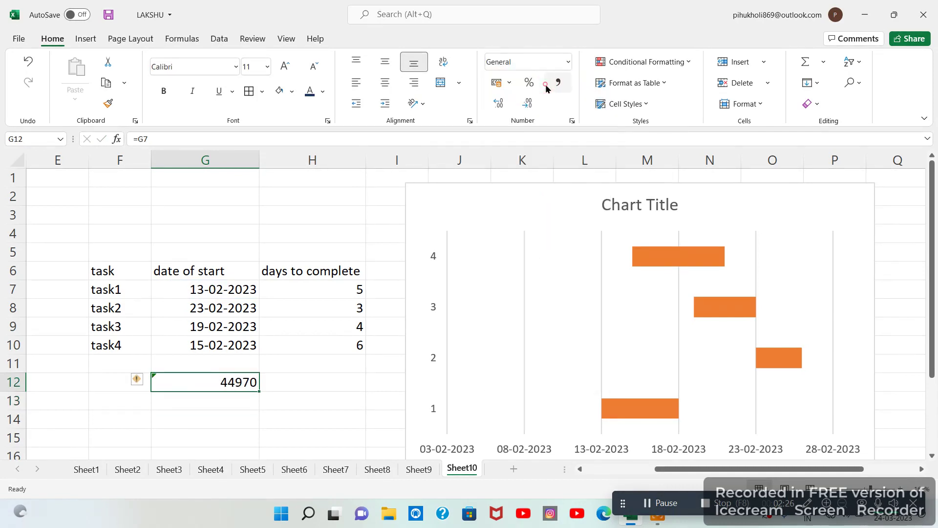
pyautogui.click(380, 298)
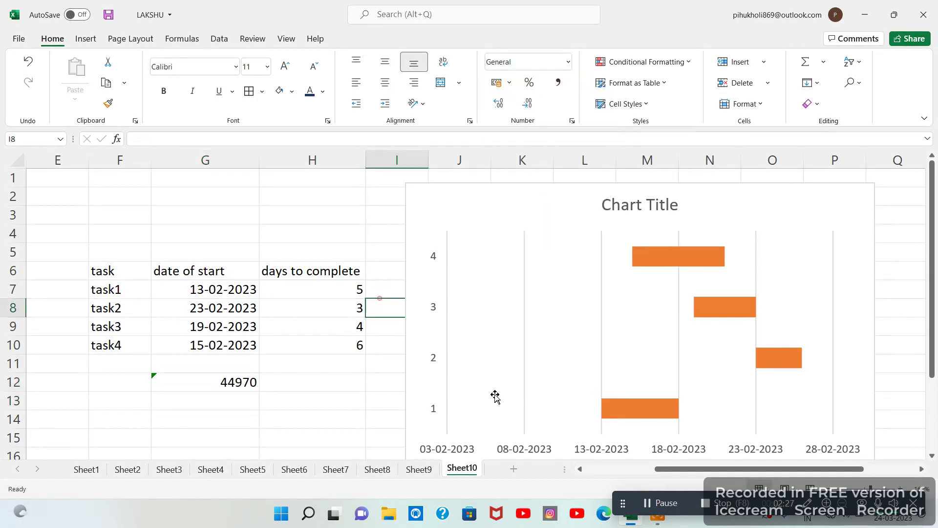
# Step: Set the minimum bound of the chart's horizontal date axis to 44970 and close the axis formatting
pyautogui.click(598, 451)
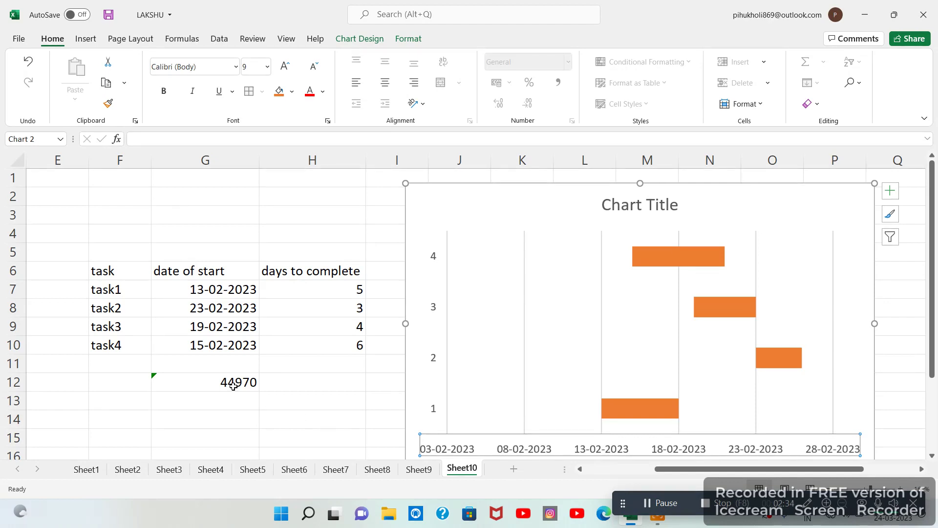
pyautogui.rightClick(537, 448)
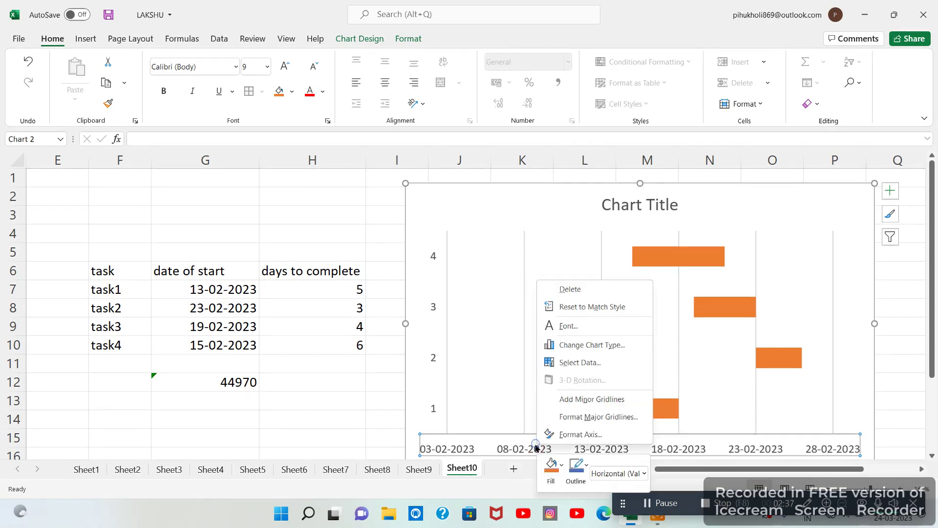
pyautogui.click(579, 435)
pyautogui.moveTo(882, 261); pyautogui.dragTo(794, 264)
pyautogui.write('4497')
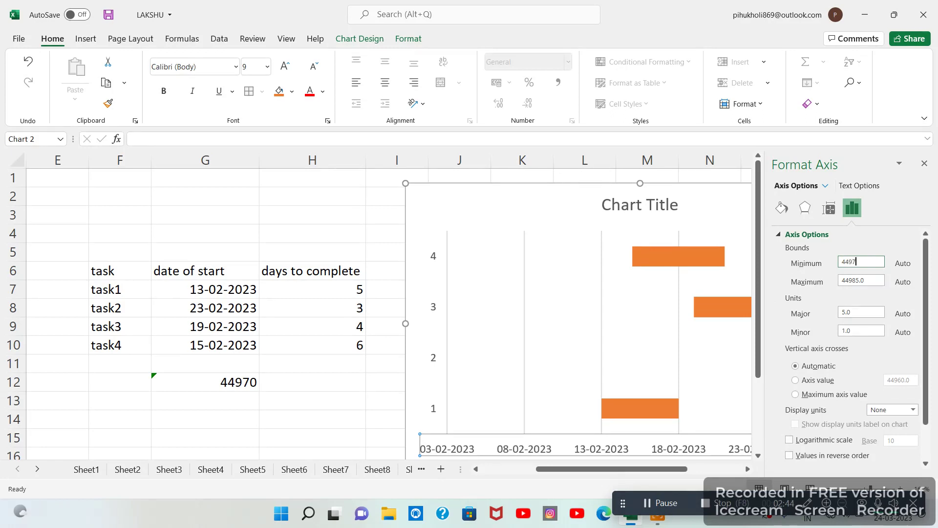
pyautogui.write('0')
pyautogui.press('Return')
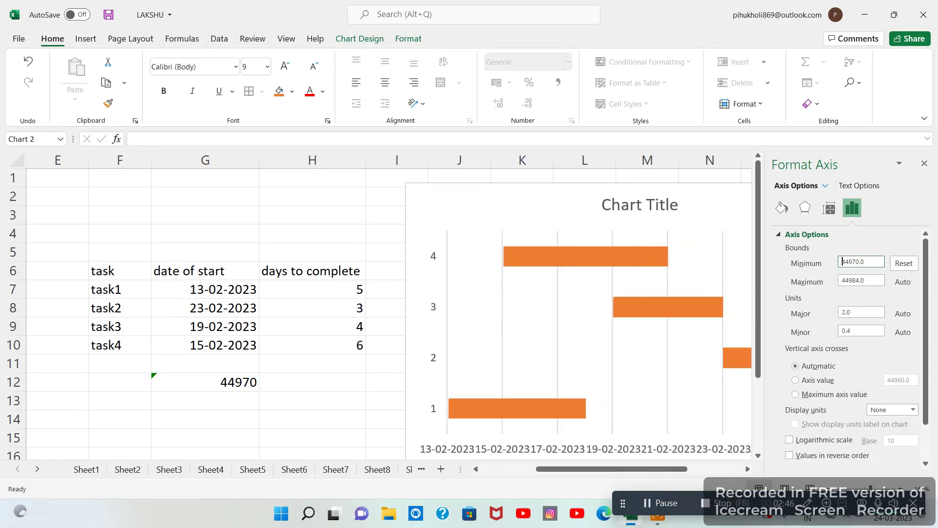
pyautogui.click(924, 162)
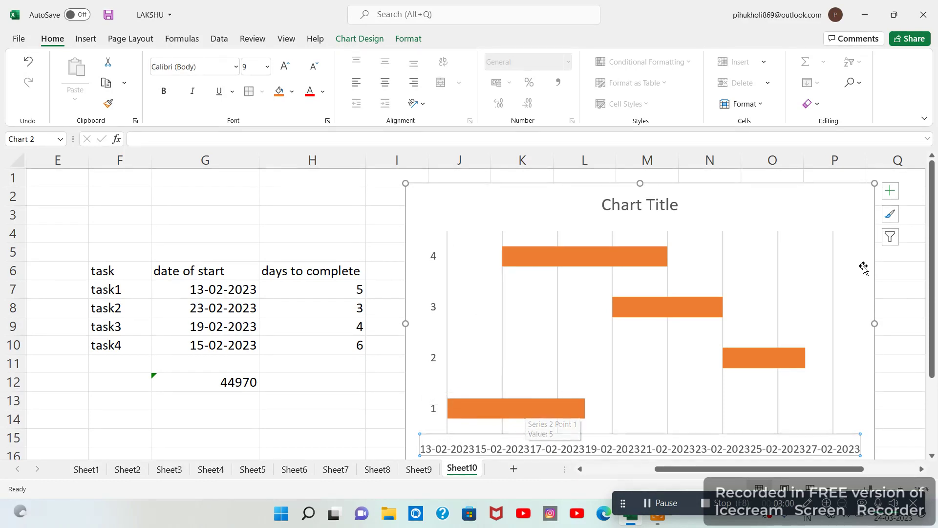
# Step: Move the chart so it starts over column G and widen it into column Q
pyautogui.moveTo(446, 203); pyautogui.dragTo(226, 185)
pyautogui.moveTo(663, 317); pyautogui.dragTo(887, 300)
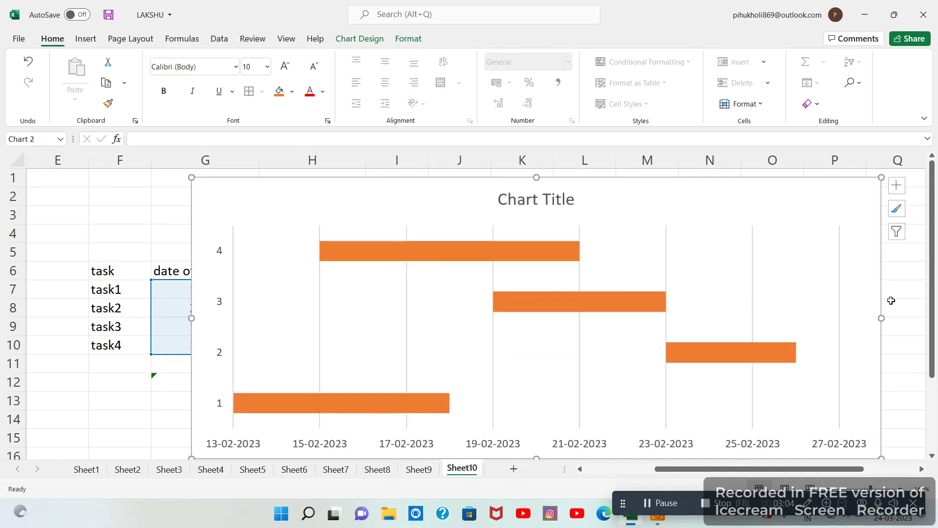
pyautogui.moveTo(677, 472); pyautogui.dragTo(695, 471)
# Step: Add data labels showing the days to complete on the orange duration bars
pyautogui.click(323, 399)
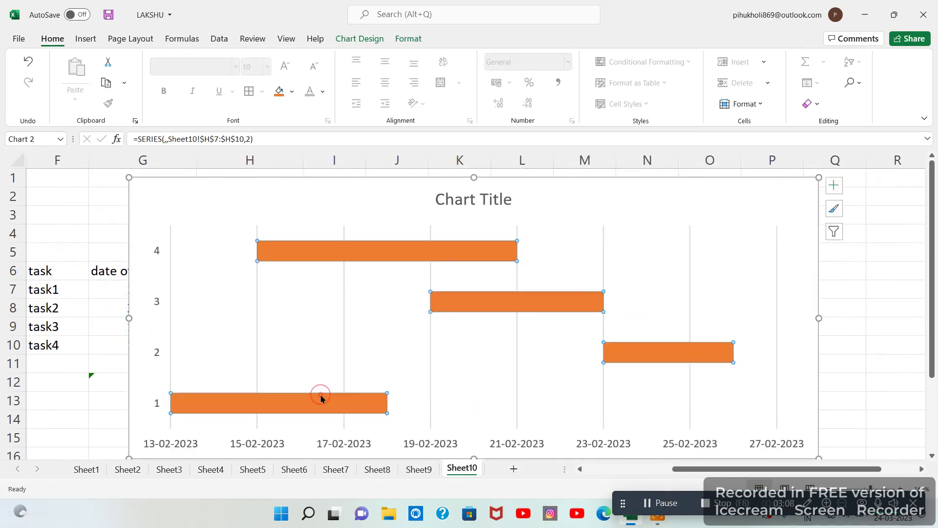
pyautogui.rightClick(321, 396)
pyautogui.moveTo(436, 350)
pyautogui.click(495, 351)
pyautogui.click(482, 359)
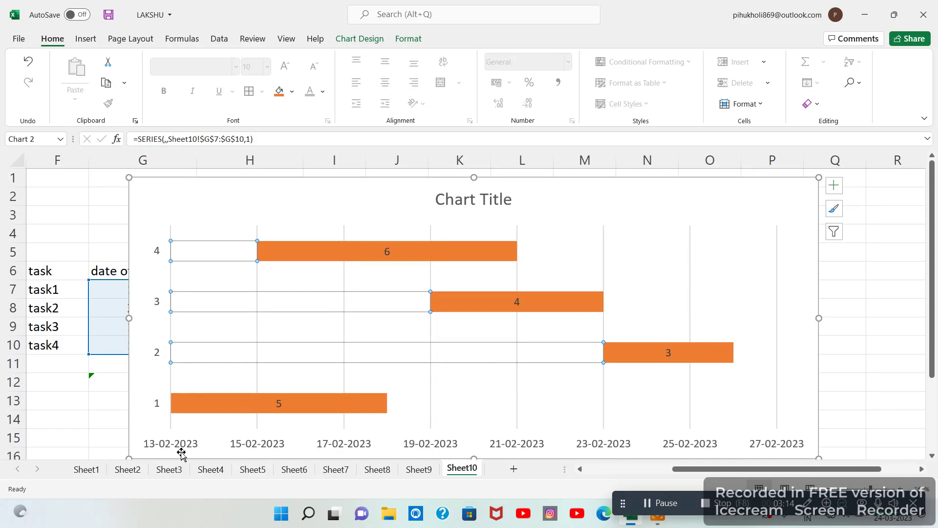
pyautogui.click(510, 386)
# Step: Set the chart's category axis labels to the task names in F7:F10 and accept the data source
pyautogui.click(668, 202)
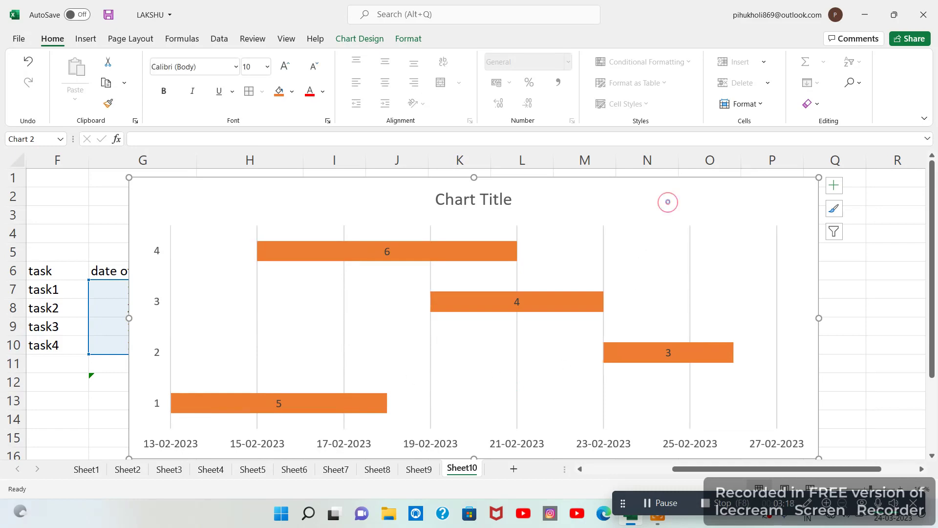
pyautogui.rightClick(668, 201)
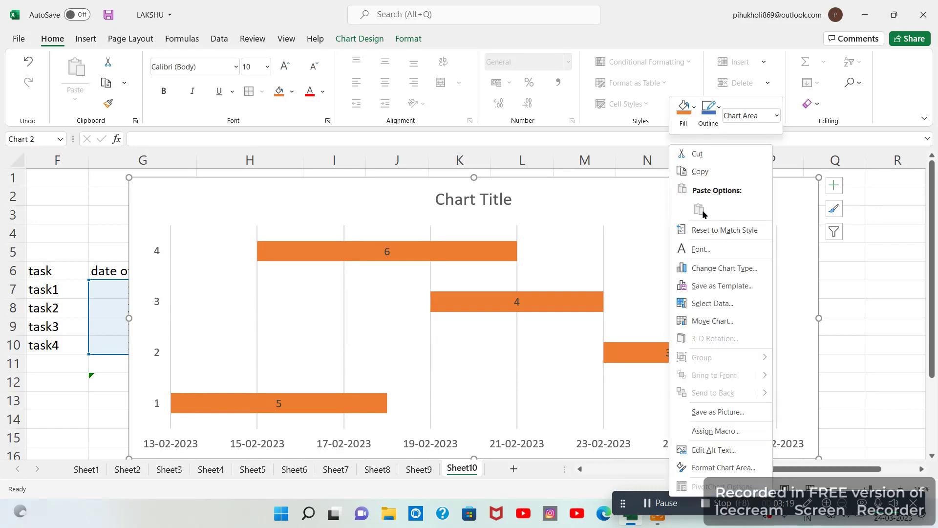
pyautogui.click(723, 304)
pyautogui.click(739, 149)
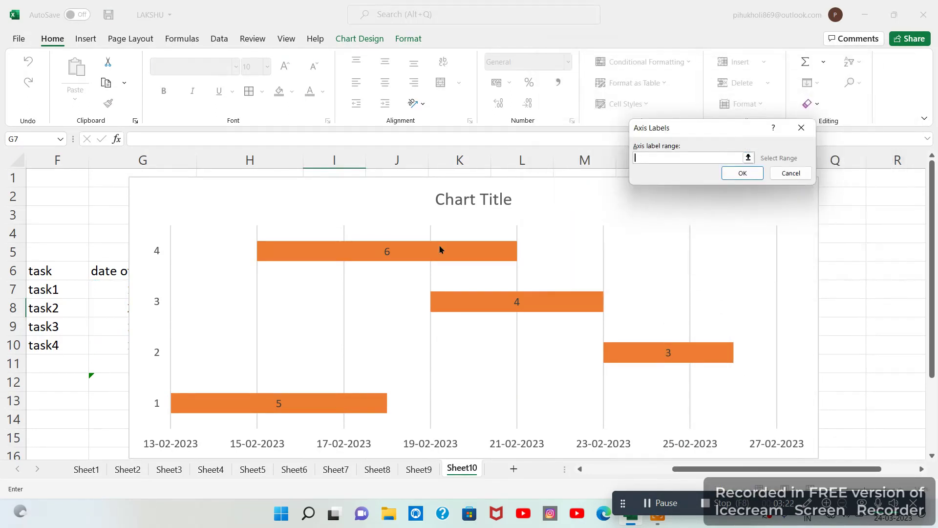
pyautogui.moveTo(64, 291); pyautogui.dragTo(58, 345)
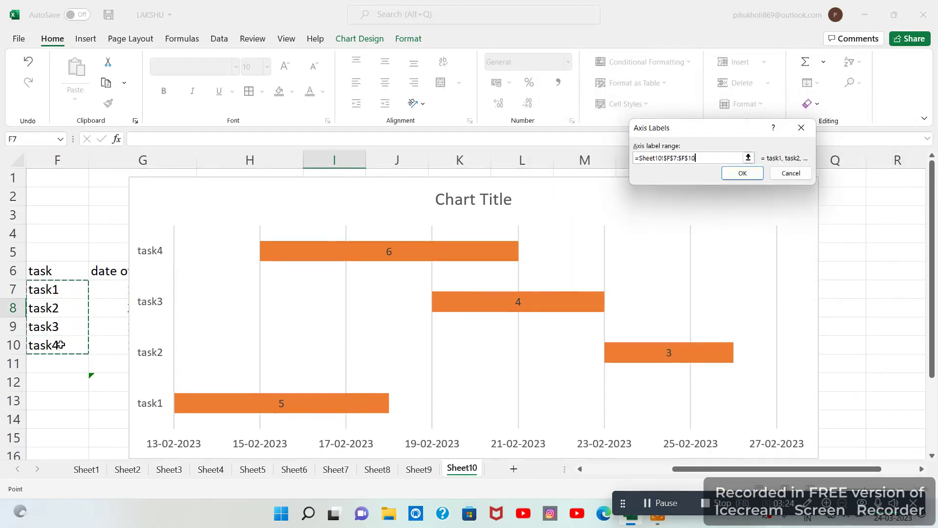
pyautogui.click(739, 175)
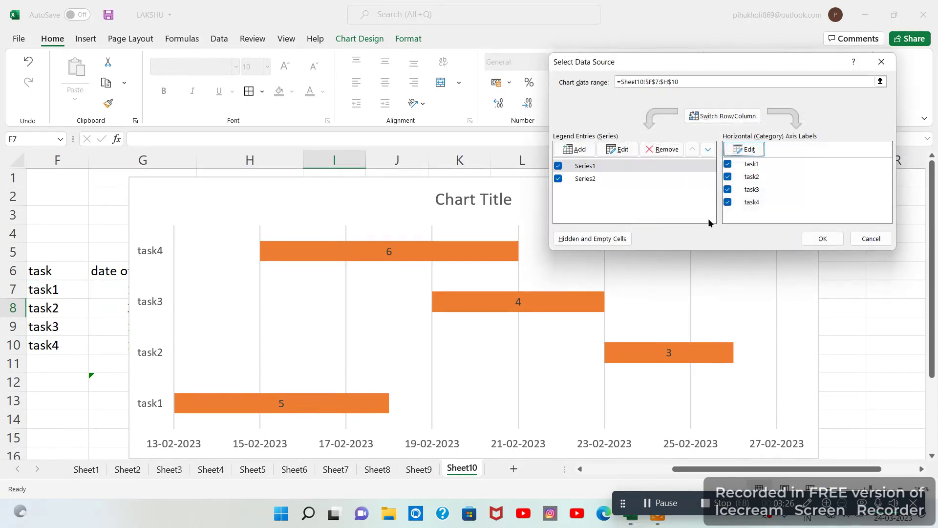
pyautogui.click(822, 237)
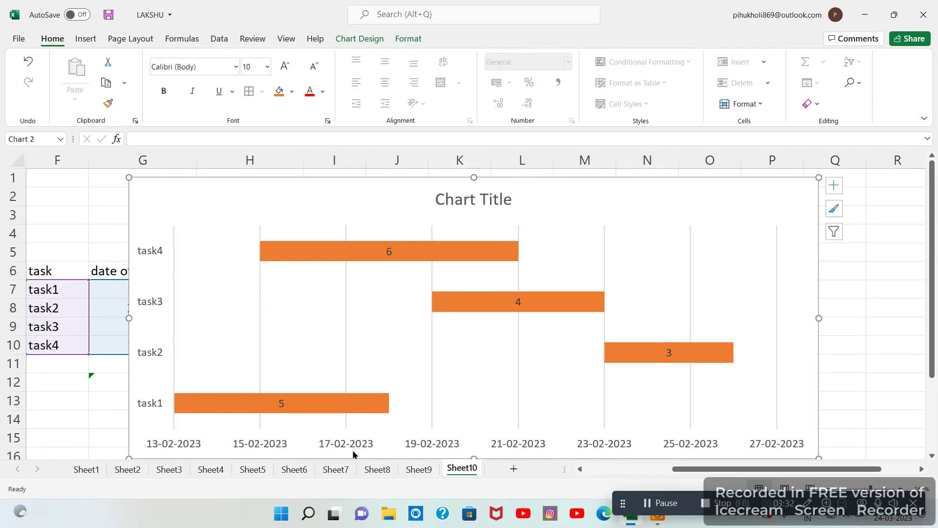
# Step: Select the orange days-to-complete series in the chart
pyautogui.click(382, 404)
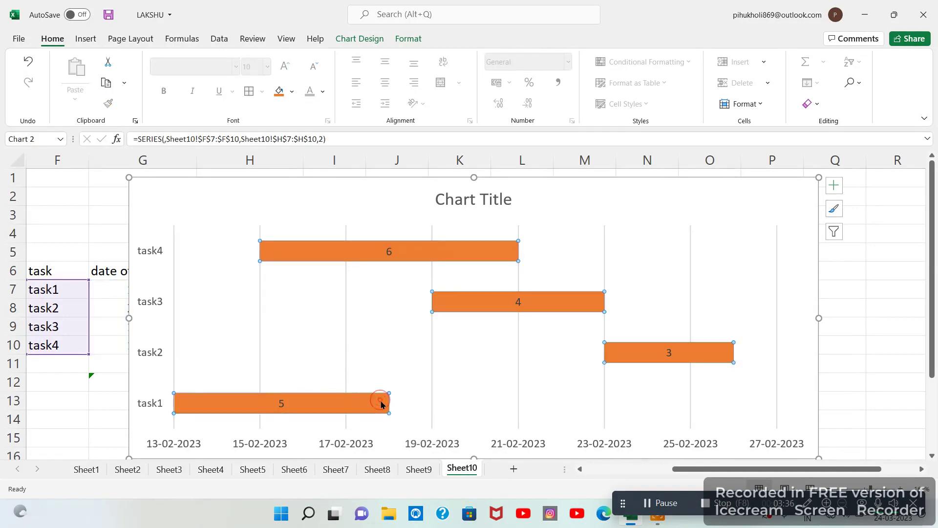